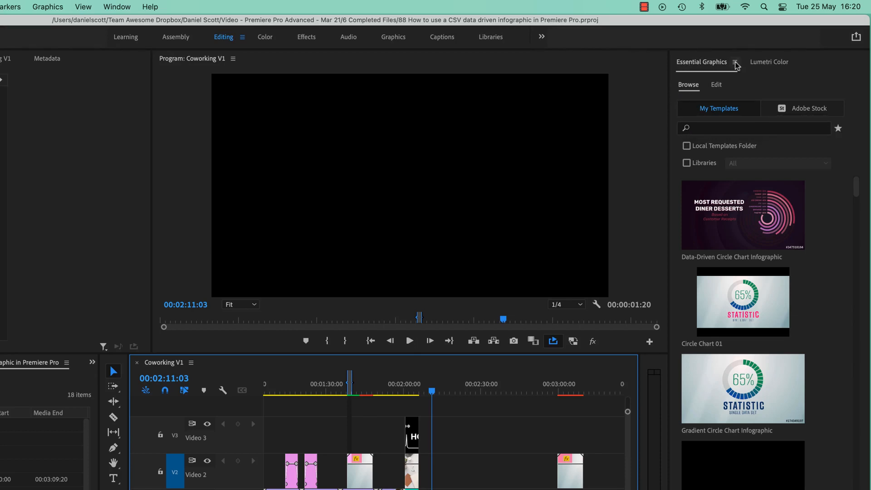
Search the free Adobe Stock motion graphics templates for "DATA DRIVEN".
left_click(690, 85)
left_click(793, 111)
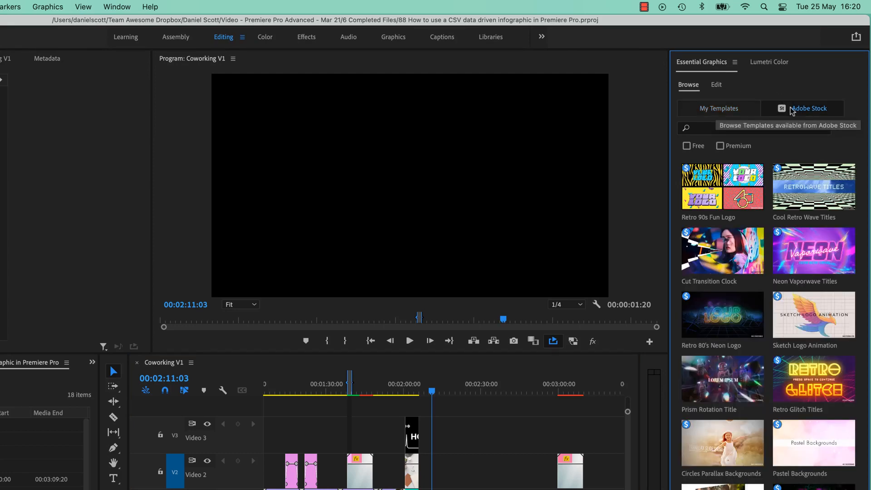
left_click(686, 146)
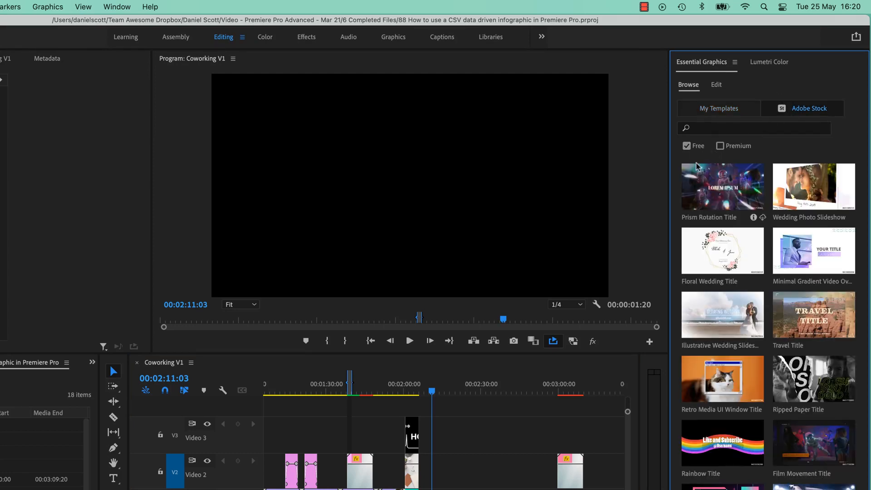
left_click(713, 130)
type("DATA")
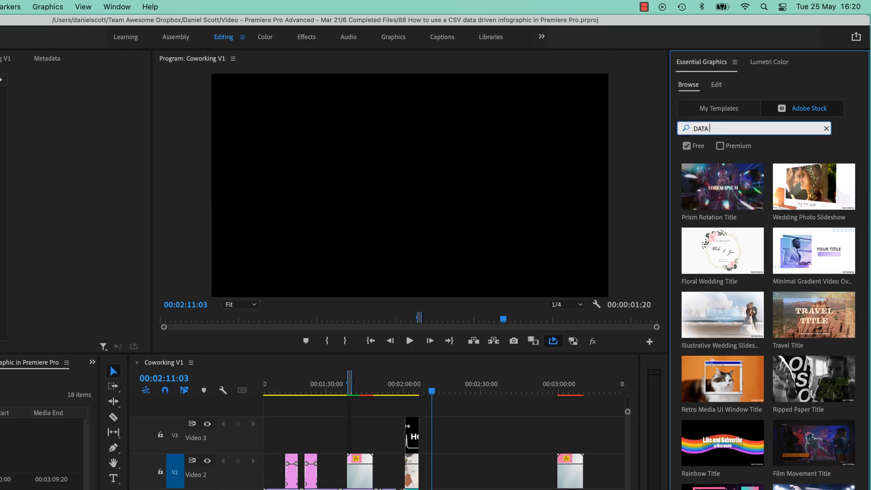
type(" DRIVEN")
key("Return")
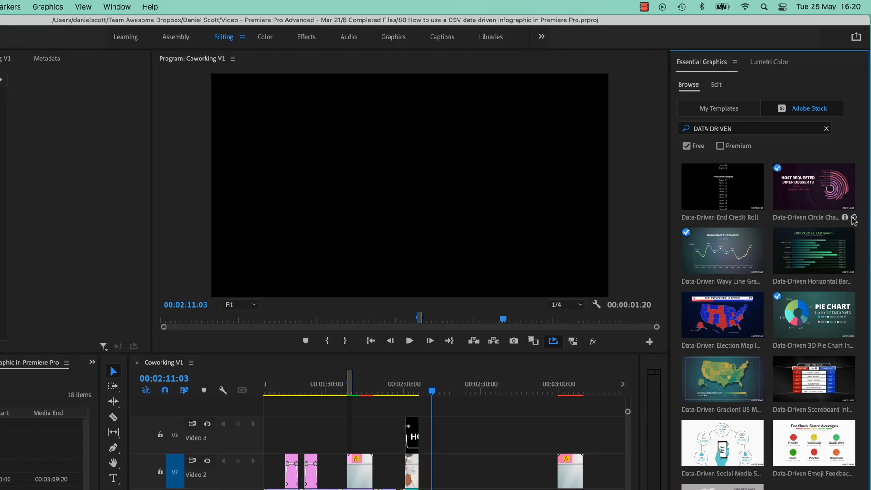
Add the Data-Driven Circle Chart Infographic to Video 2 in the gap before the last clip and place the playhead inside it.
left_click_drag(839, 199, 453, 470)
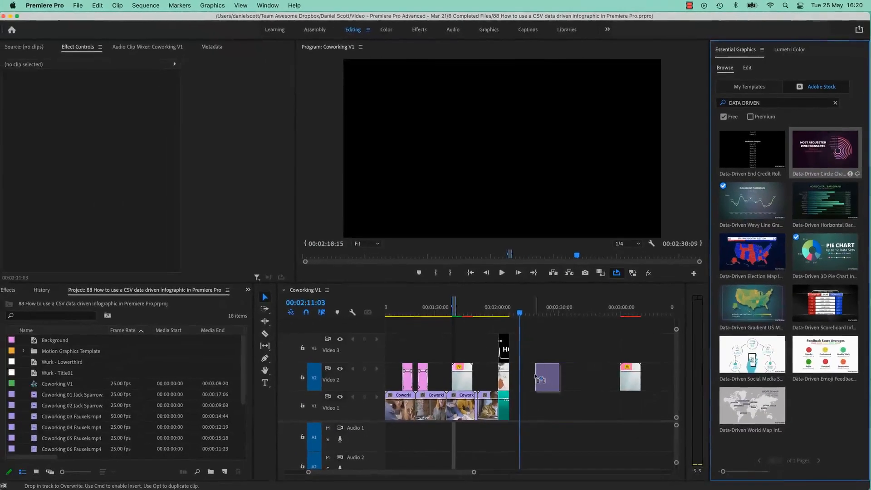
left_click_drag(536, 377, 534, 376)
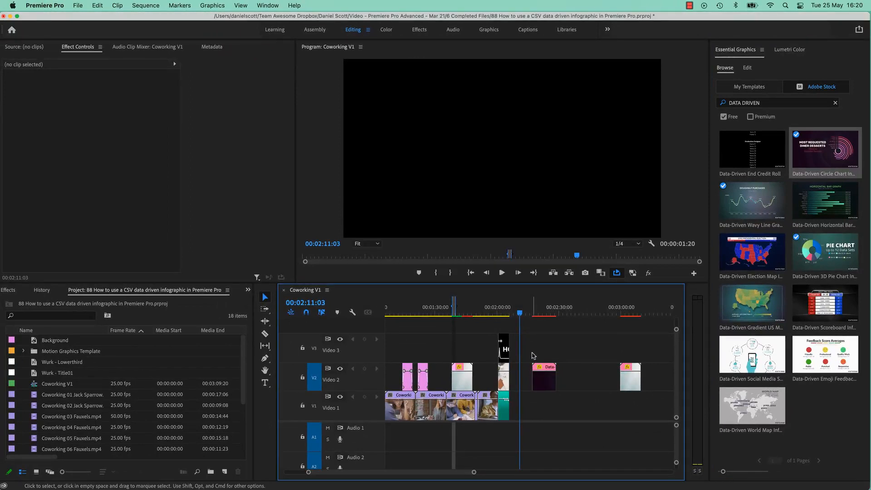
left_click(539, 312)
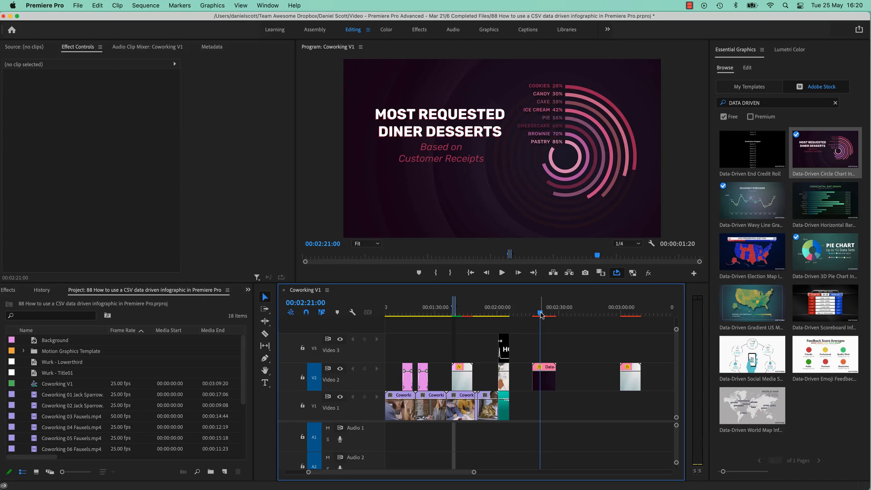
Play the sequence briefly, then redefine the in/out range to cover the first part of the new infographic clip.
key("space")
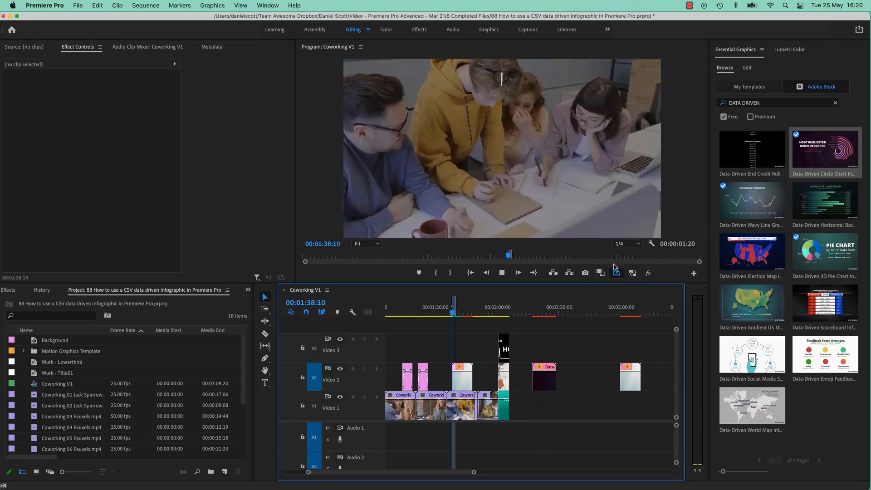
key("space")
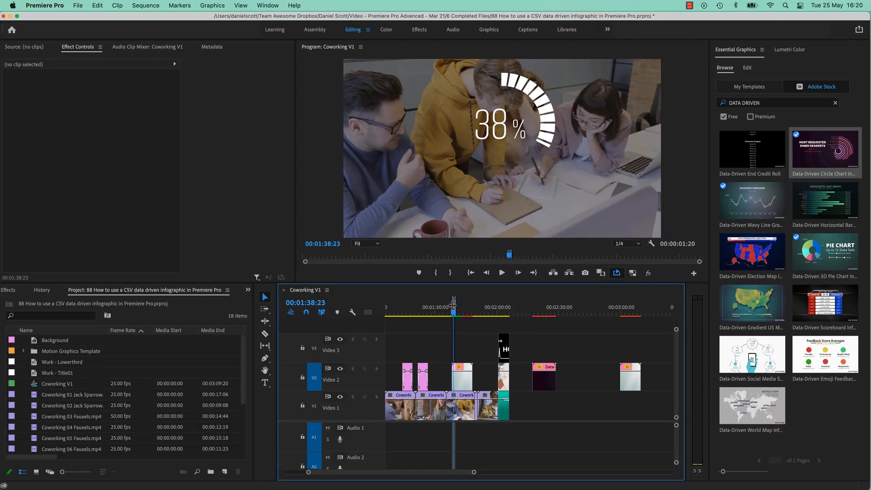
left_click_drag(452, 306, 541, 316)
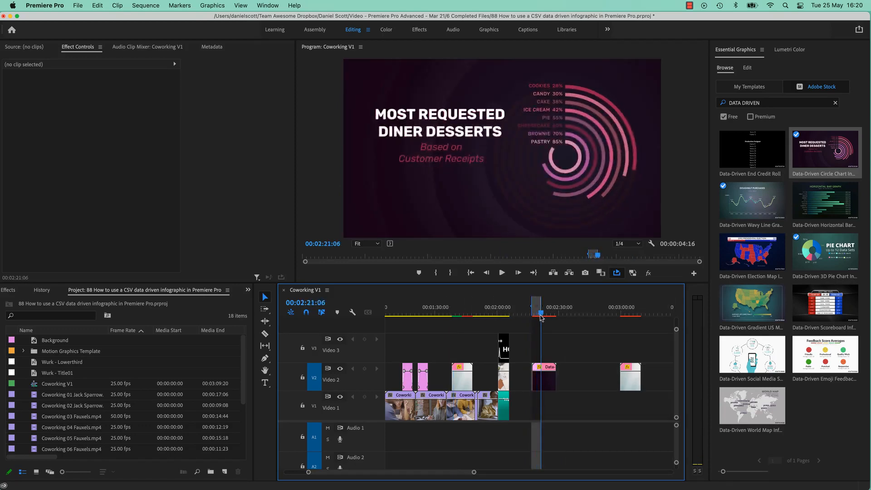
Start rendering the infographic range, cancel it, and preview the chart animation from the start of the clip.
key("Return")
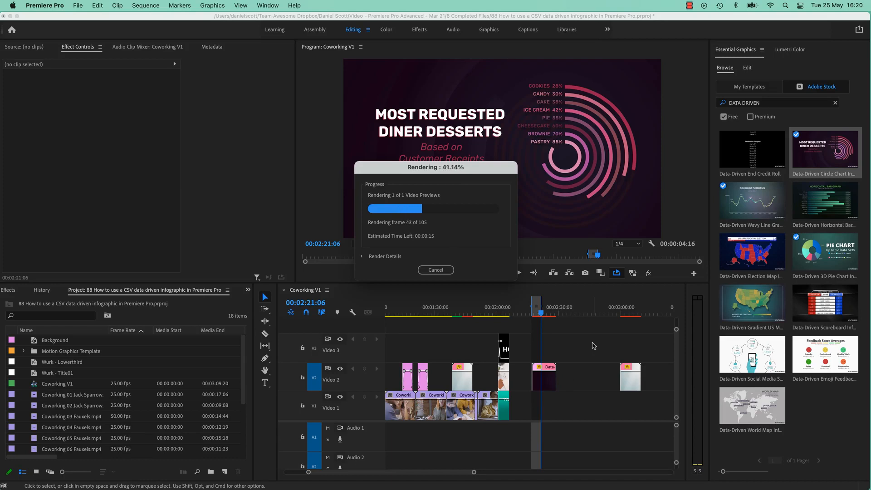
left_click(435, 270)
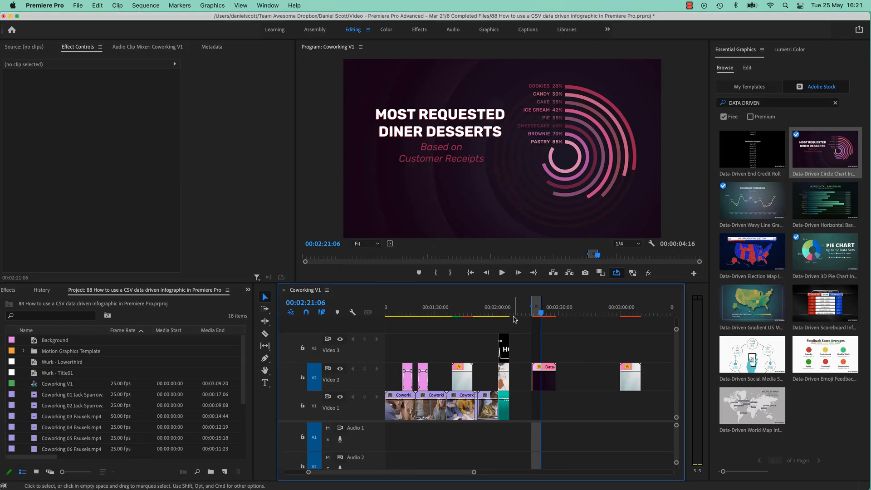
left_click(530, 312)
key("space")
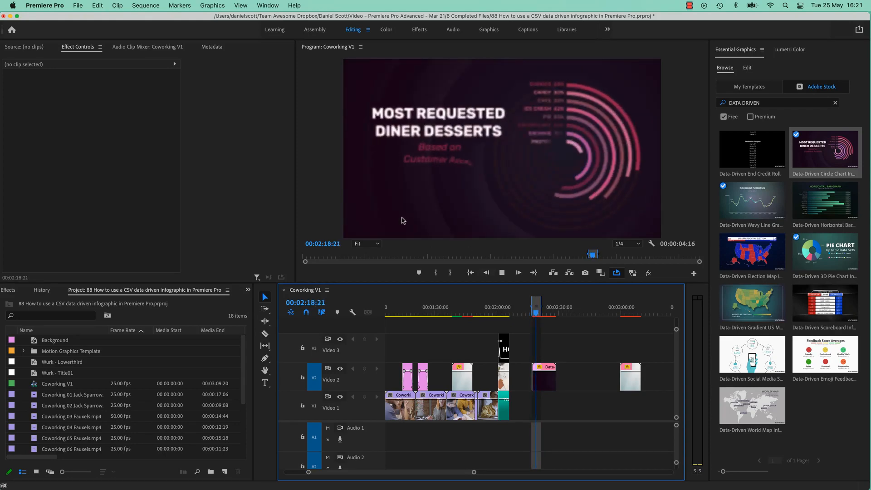
left_click(535, 315)
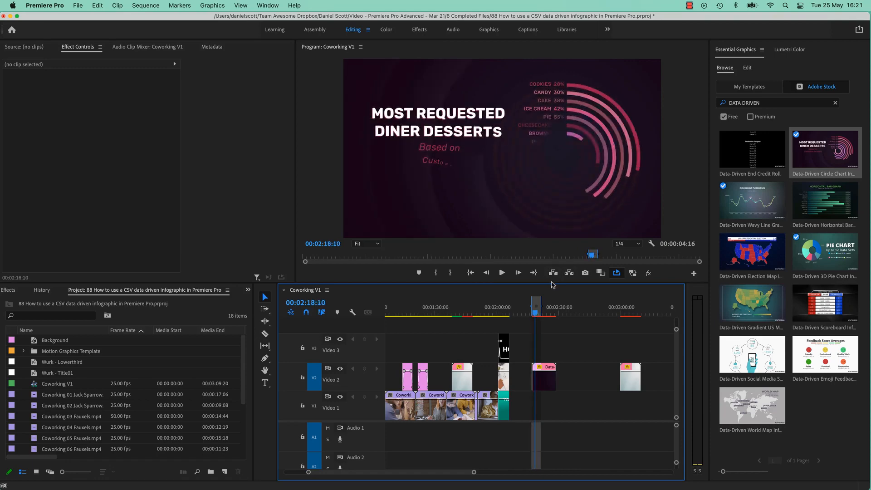
Replace the infographic's main title text with "CoWurking Stats".
left_click(549, 376)
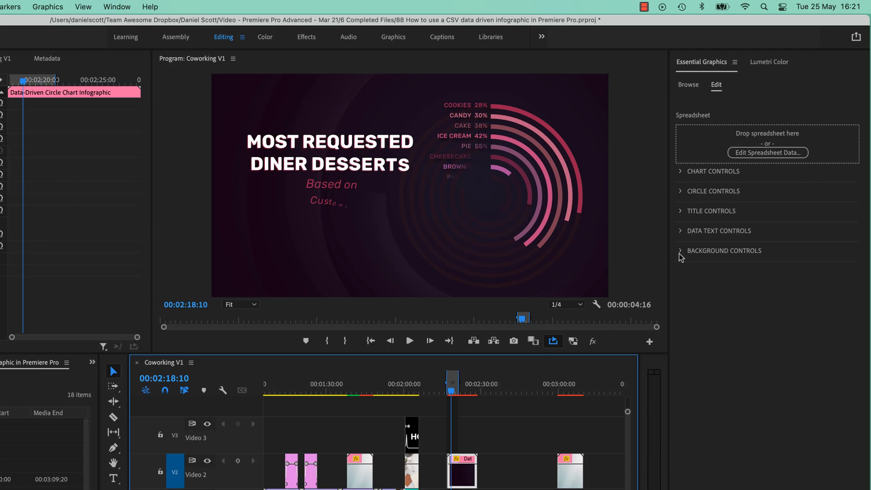
left_click(681, 212)
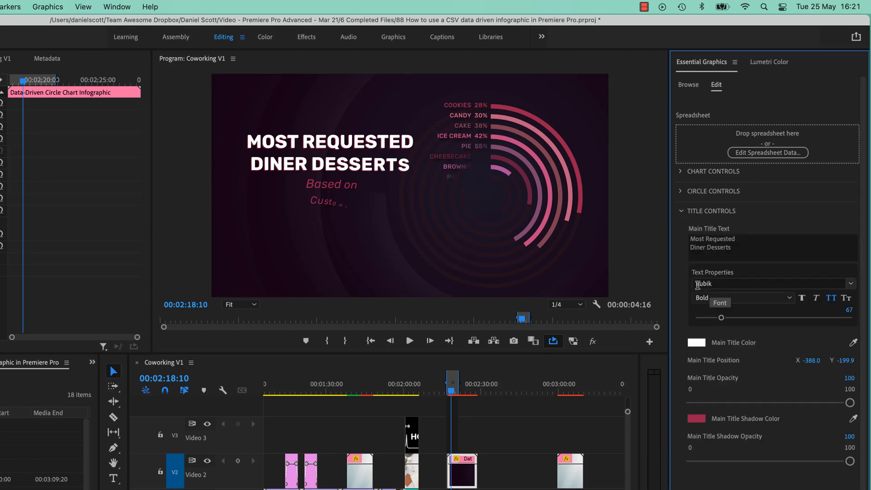
left_click(724, 248)
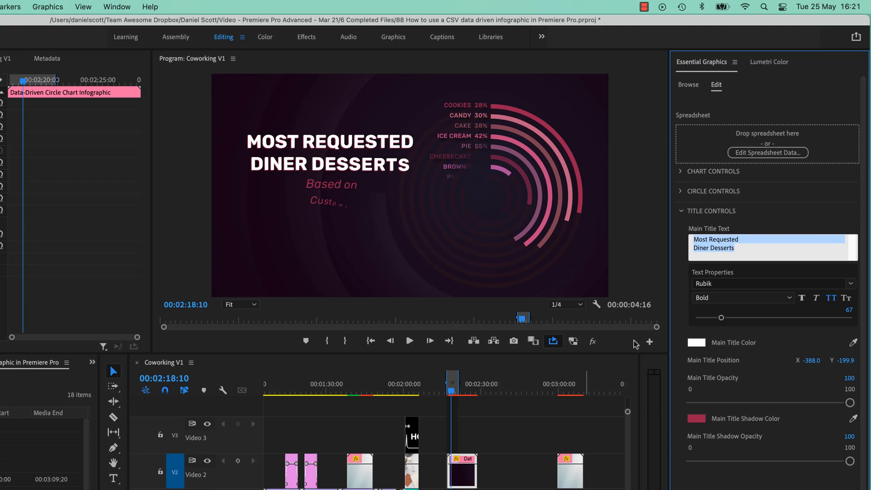
type("CoWurking Stats")
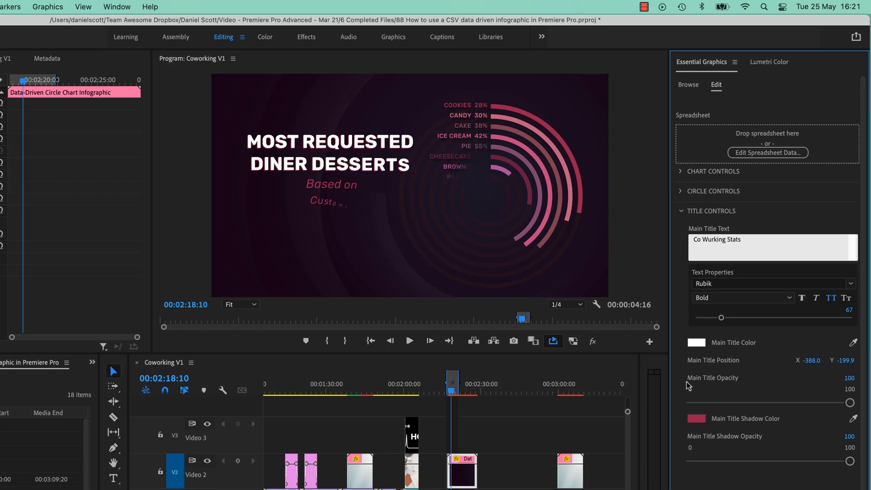
left_click(762, 224)
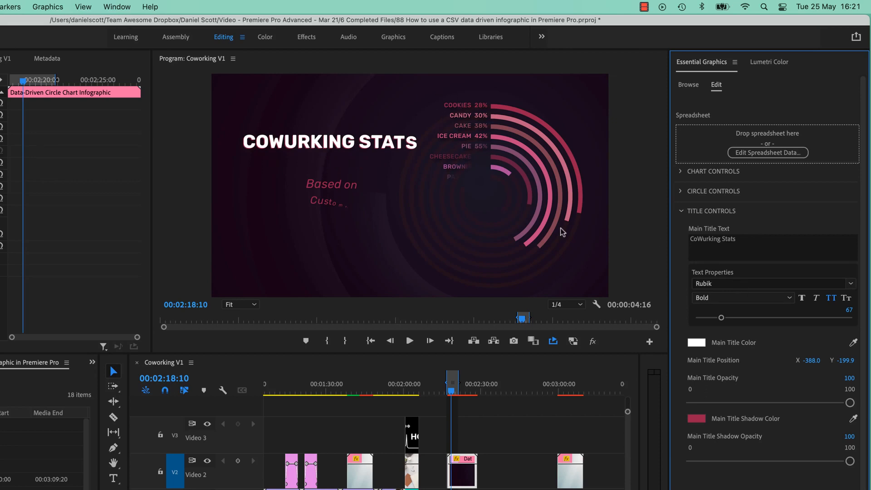
Open the infographic's spreadsheet data for editing and set the number of rows to 4.
left_click(767, 152)
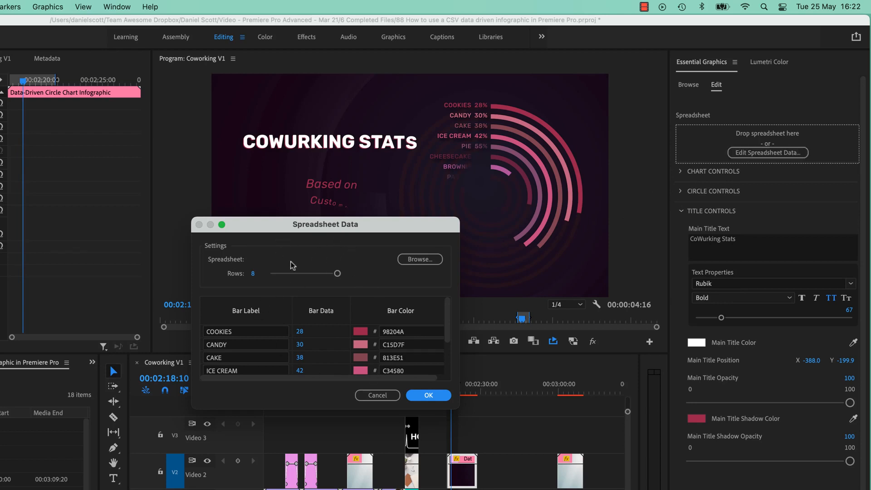
left_click_drag(253, 274, 240, 274)
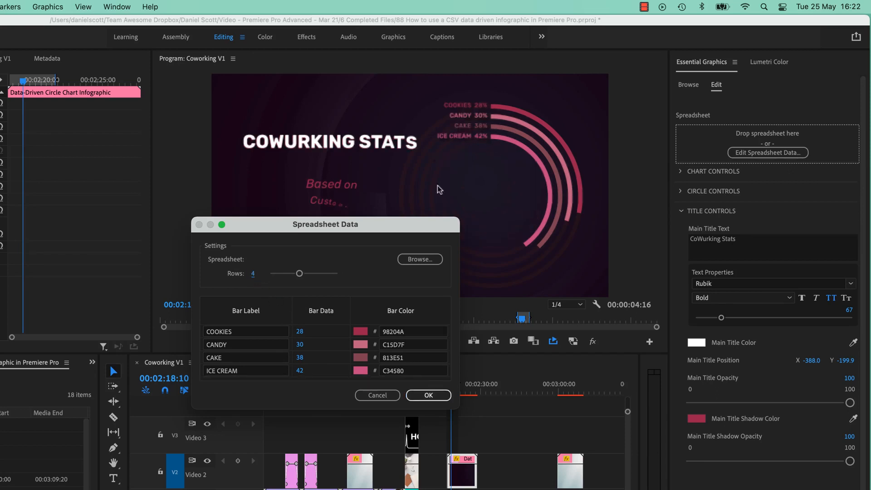
Rename the first two bar labels to "SMES" and "Bananas".
left_click(234, 335)
type("SMES")
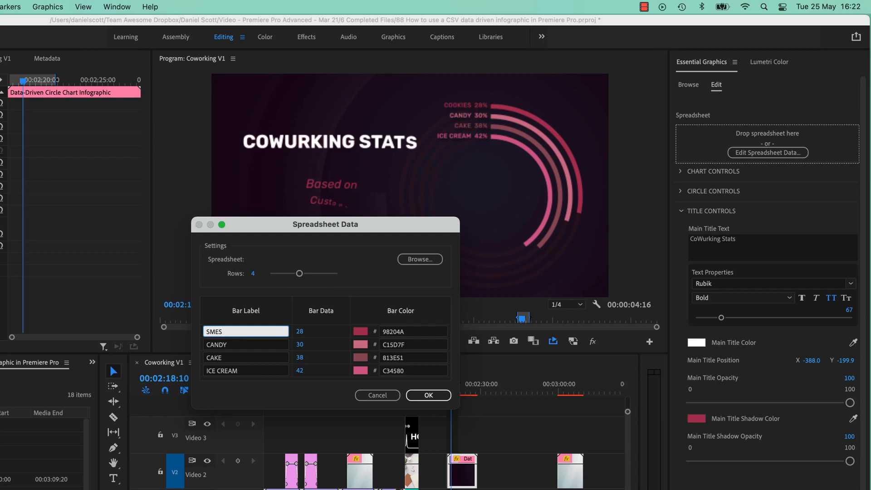
left_click(238, 344)
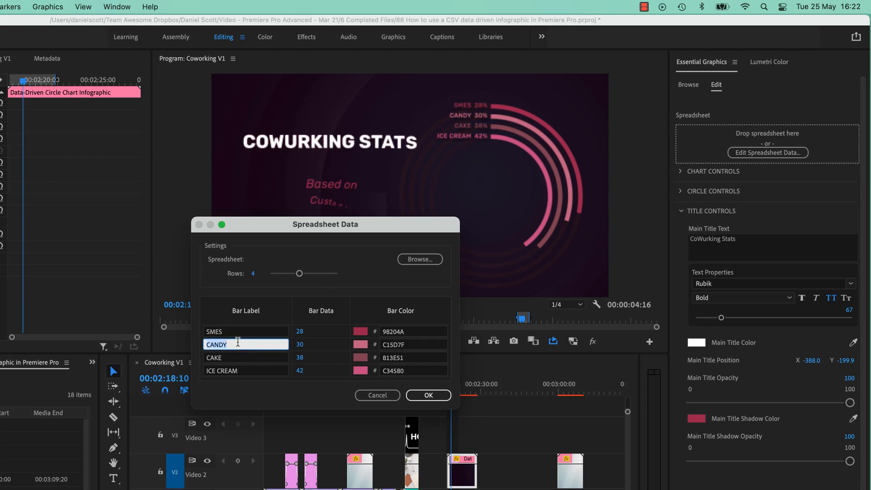
type("Bananas")
key("Tab")
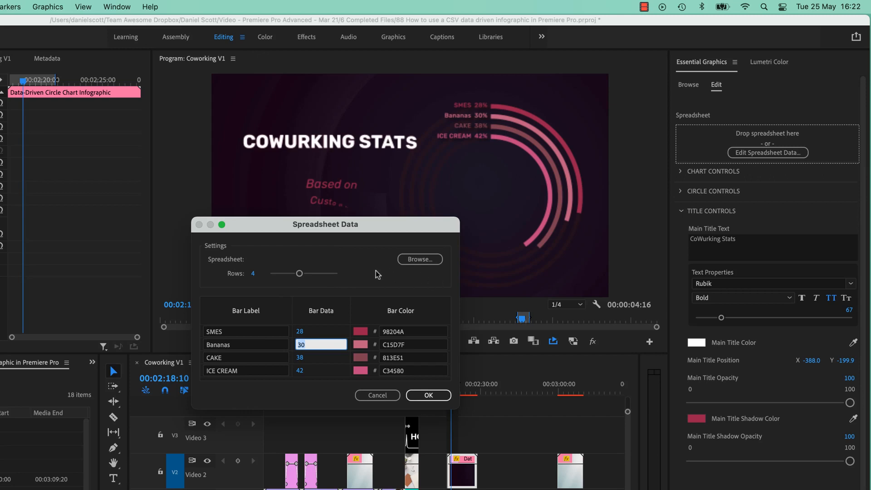
Load the Coworking Stats CSV file from the Co Working folder as the chart's spreadsheet, previewing its contents first.
left_click(419, 259)
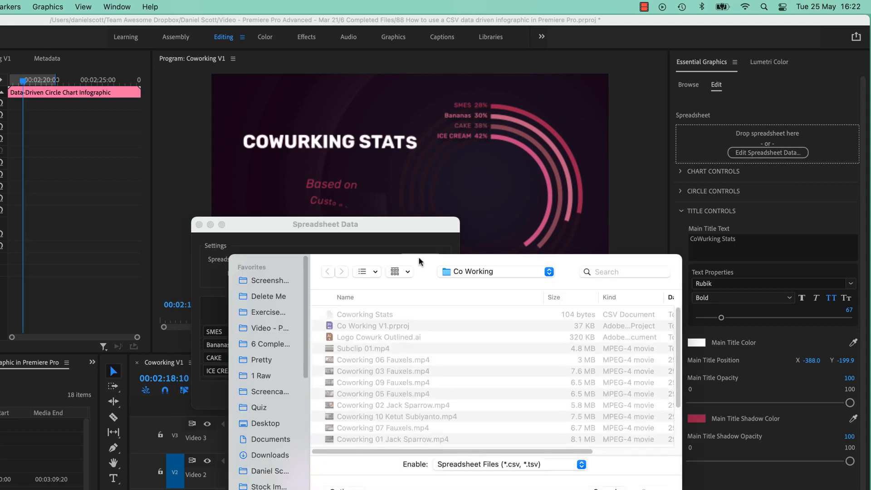
left_click(495, 272)
left_click(455, 272)
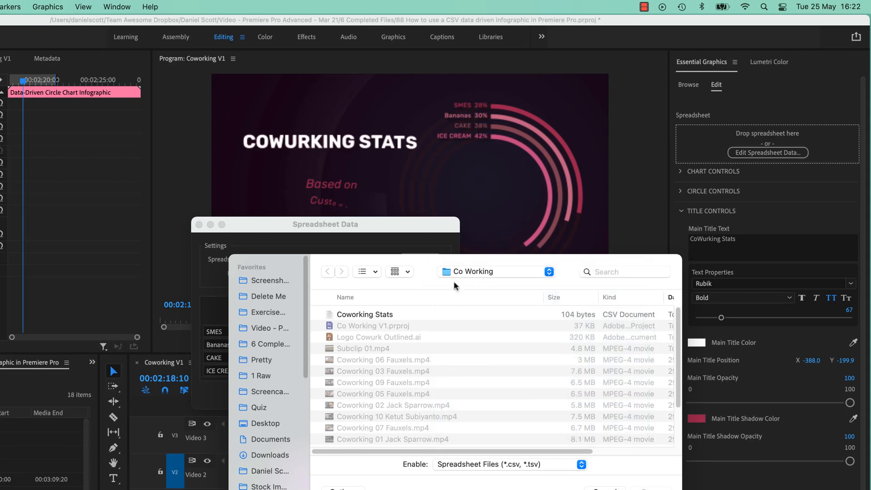
left_click(363, 315)
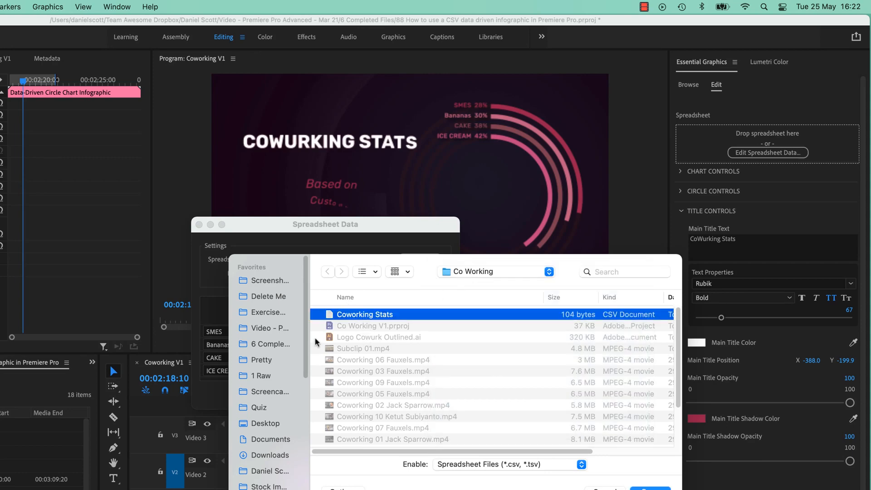
right_click(601, 403)
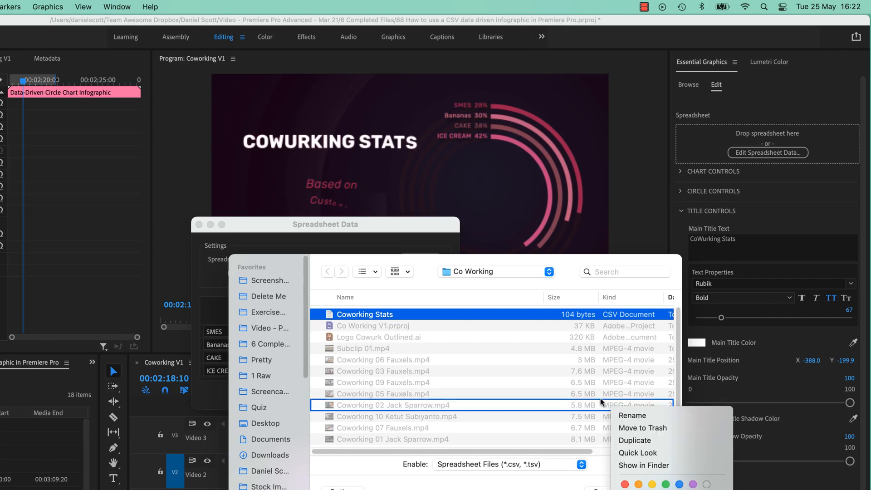
key("Escape")
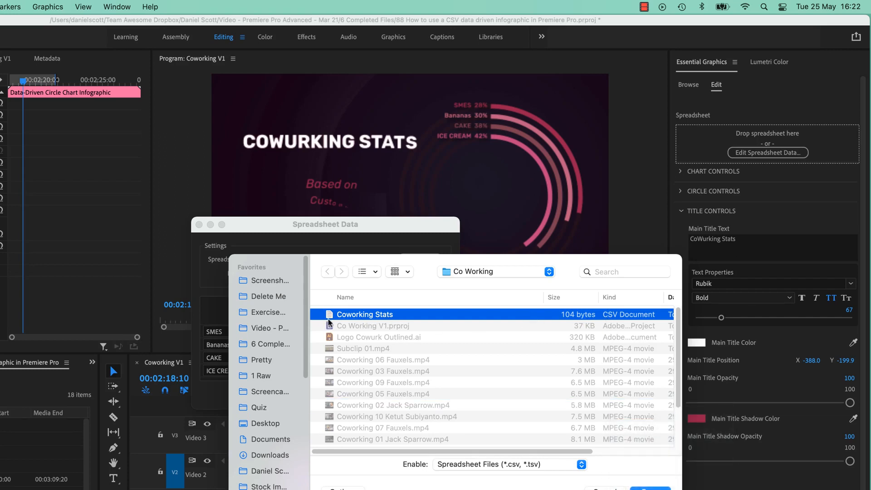
key("space")
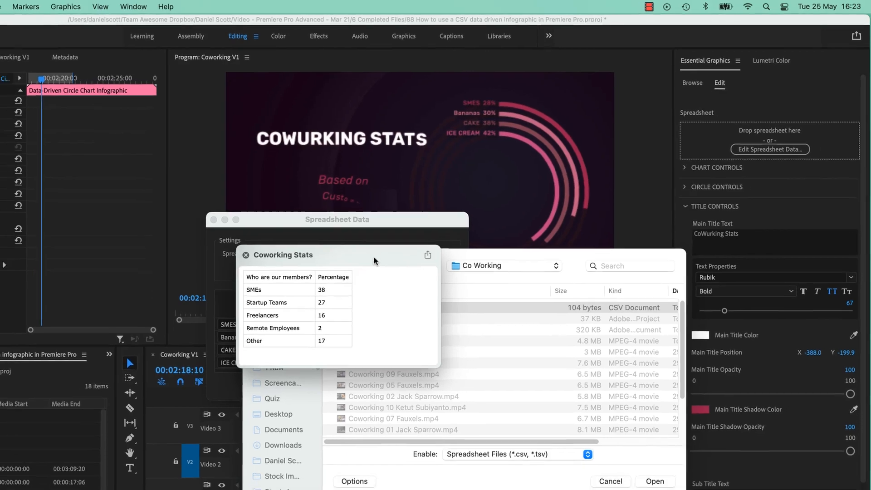
key("space")
left_click(655, 480)
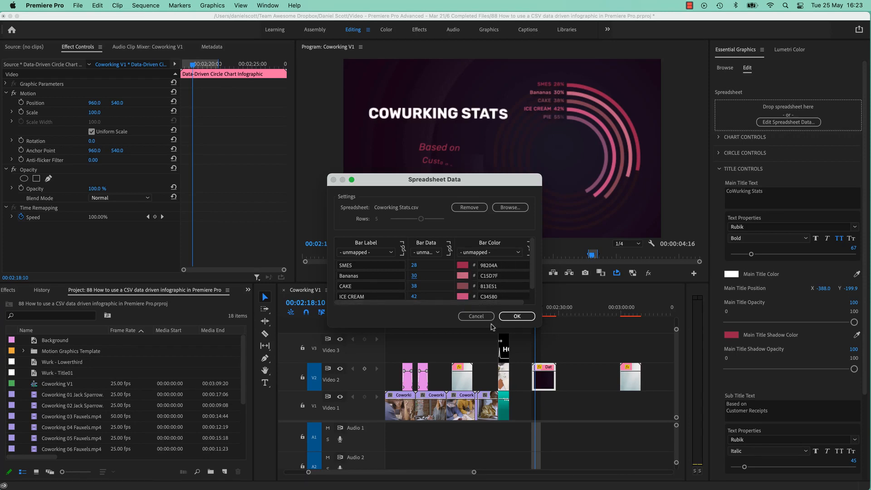
Set the bar data value of the SMES row to 58.
left_click(426, 270)
type("58")
key("Return")
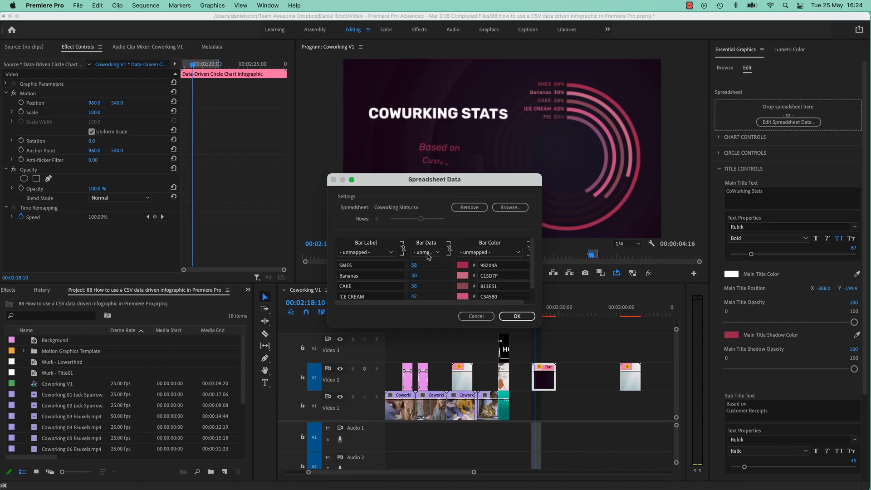
Map the bar labels to the "Who are our members?" column and the bar data to the Percentage column.
left_click(373, 252)
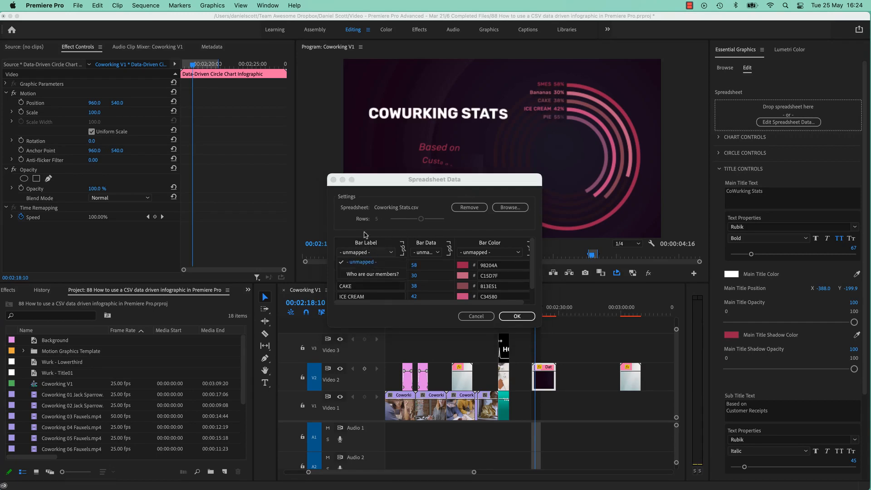
left_click(363, 275)
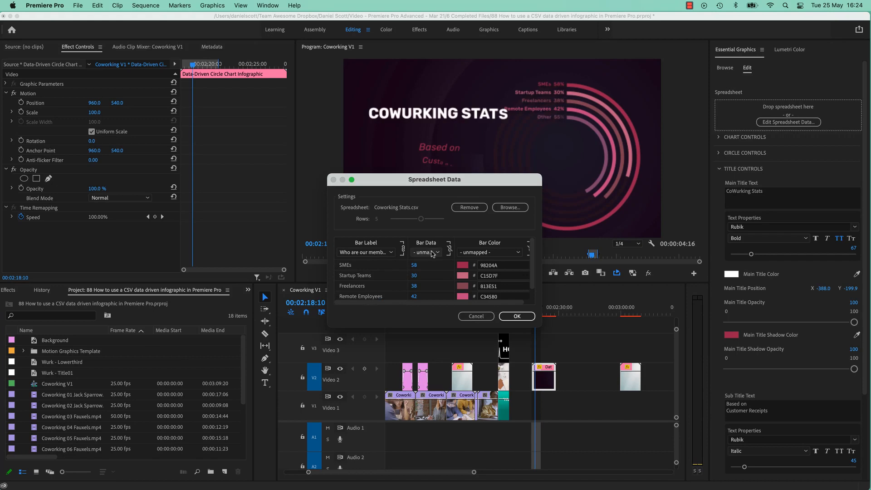
left_click(432, 253)
left_click(429, 273)
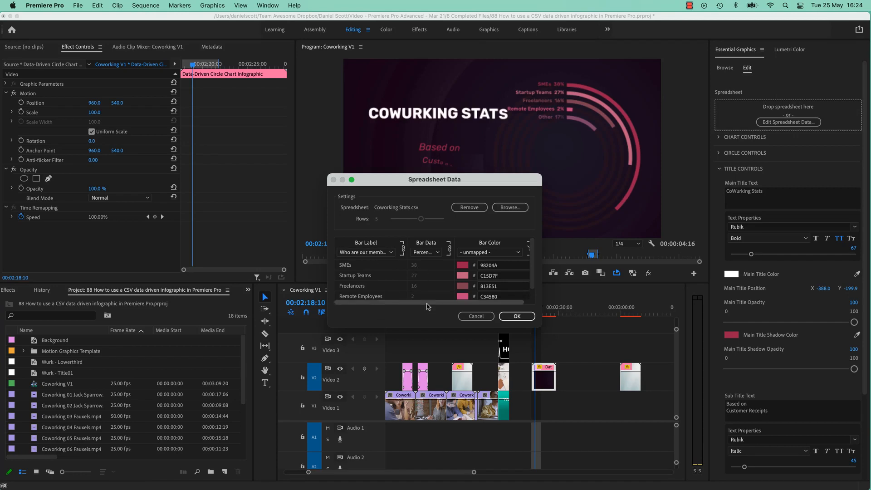
Apply the chart's column mapping, then open the Coworking Stats CSV file from the Co Working folder in Numbers.
left_click(506, 316)
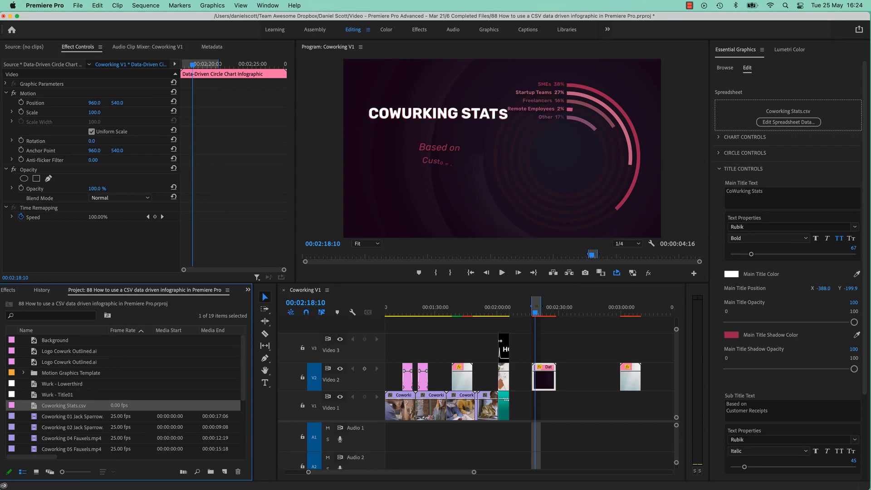
key("super+Tab")
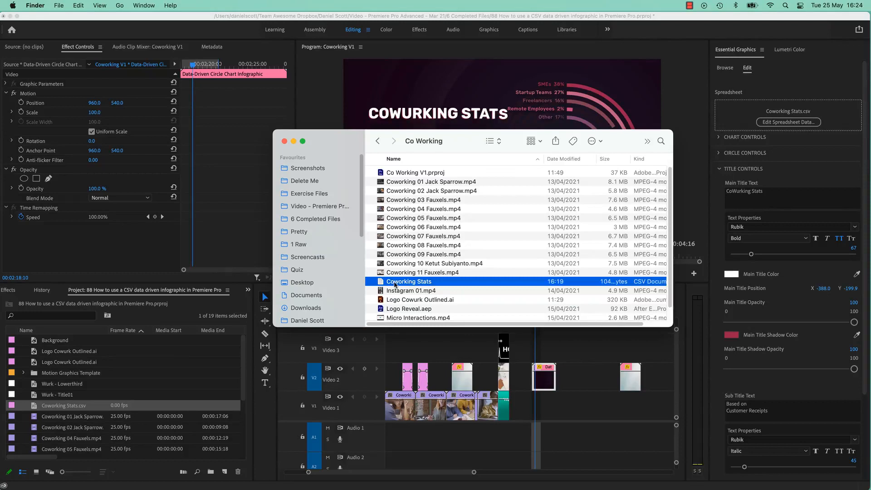
right_click(405, 282)
mouse_move(421, 301)
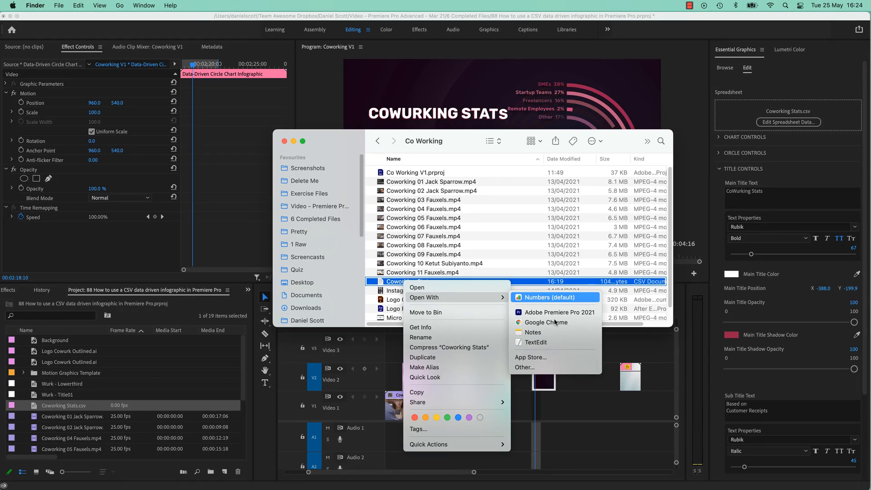
left_click(545, 299)
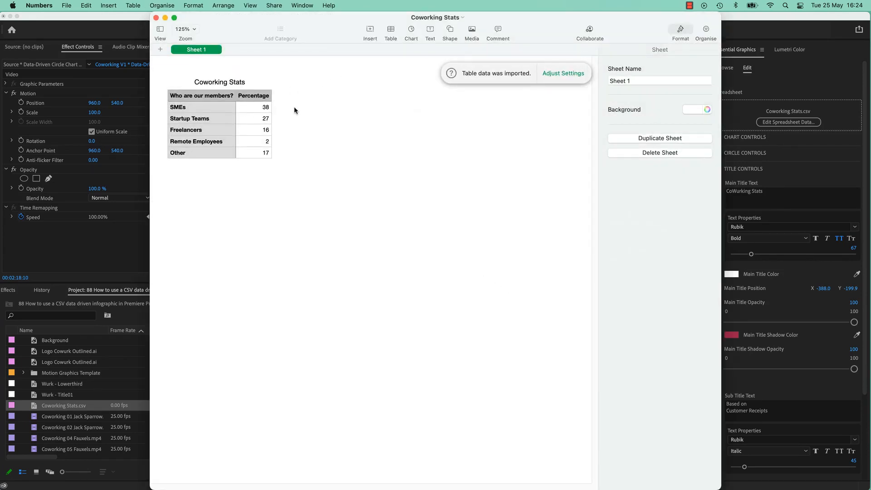
Set the SMEs percentage to 2 and rename that row's label to "Handsome Daniels".
left_click(262, 110)
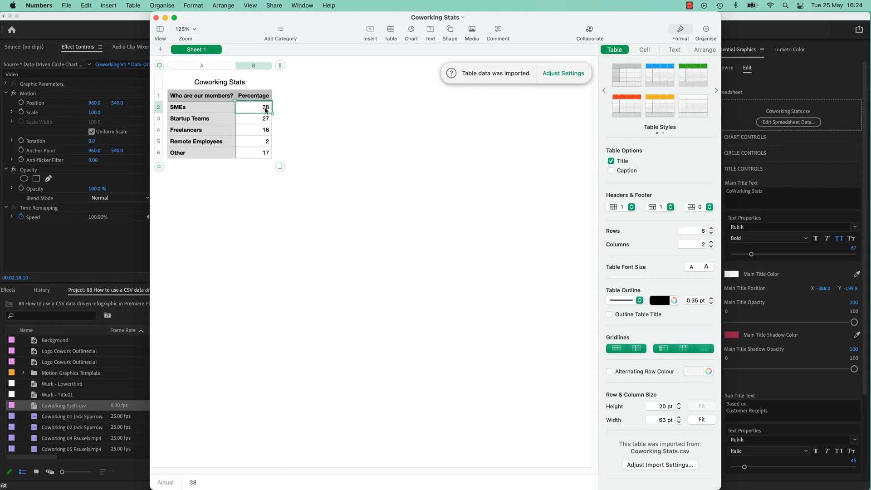
type("2")
left_click(208, 109)
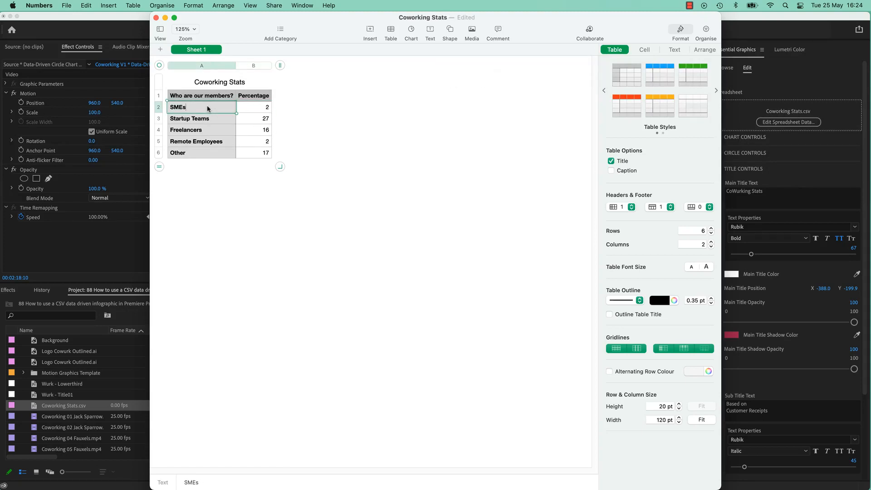
type("Handsome")
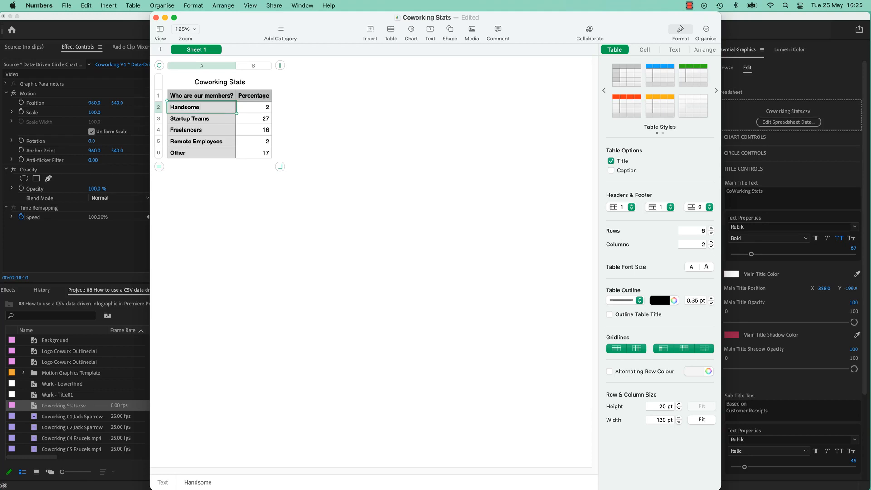
type(" Daniels")
left_click(270, 232)
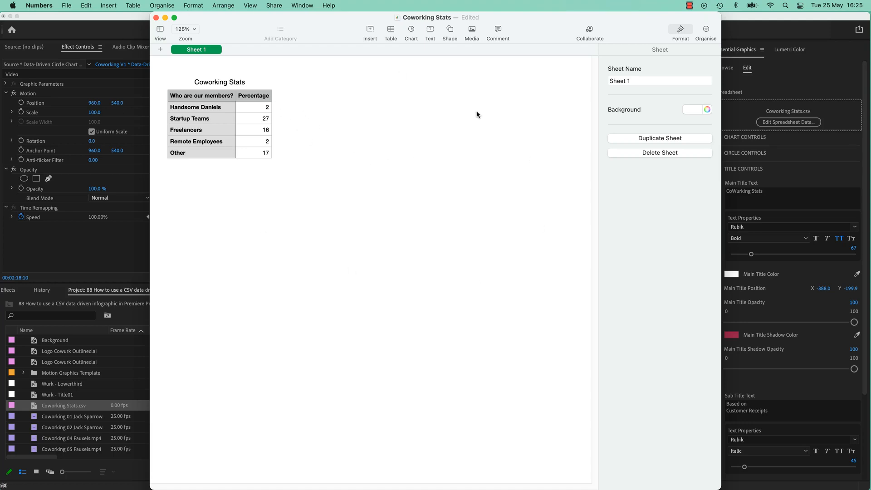
Export the spreadsheet as a CSV named Coworking Stats to the Co Working folder, replacing the existing file.
left_click(67, 5)
mouse_move(92, 116)
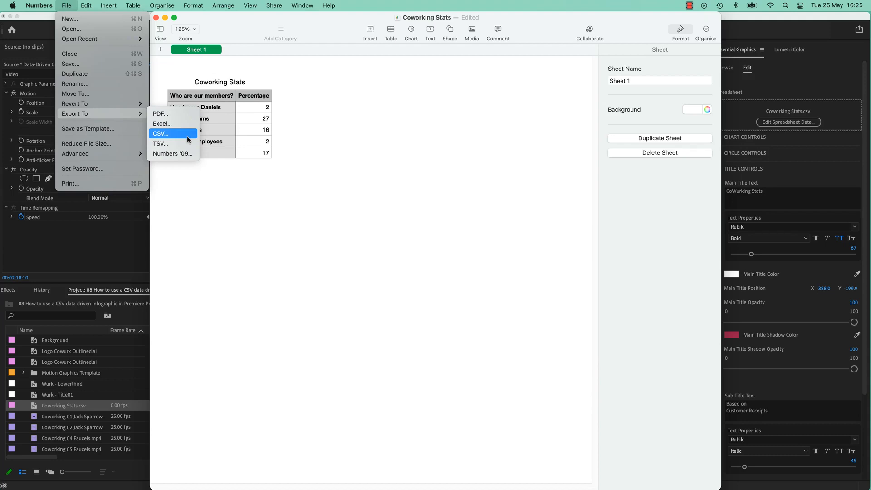
left_click(160, 135)
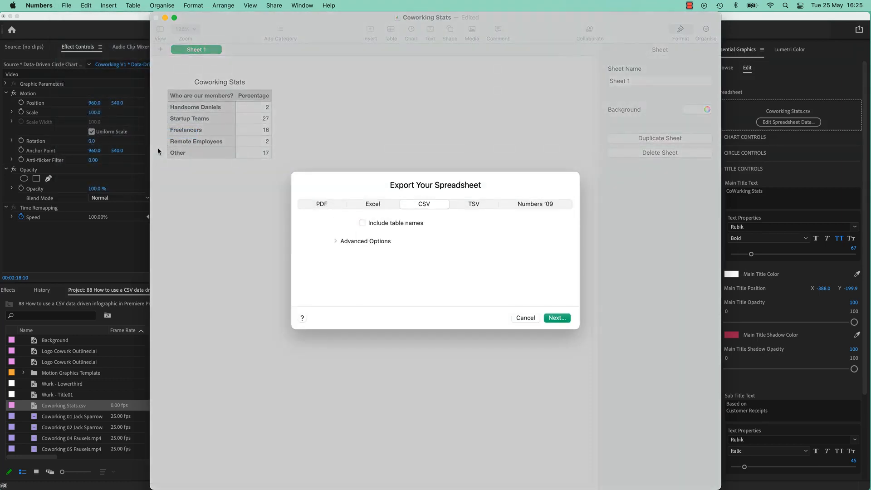
left_click(557, 317)
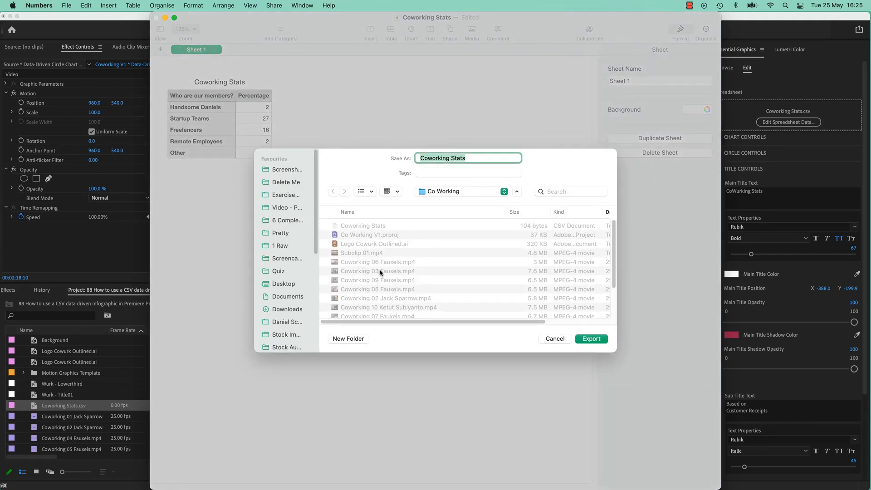
left_click(451, 191)
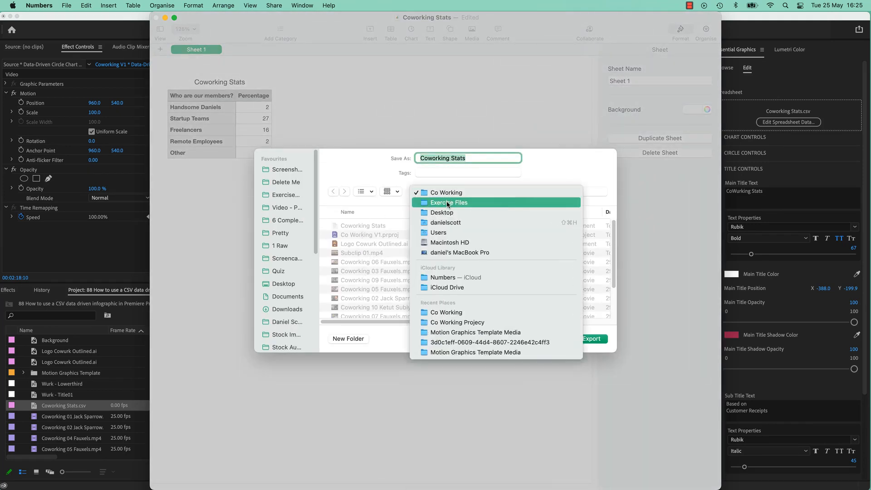
left_click(446, 188)
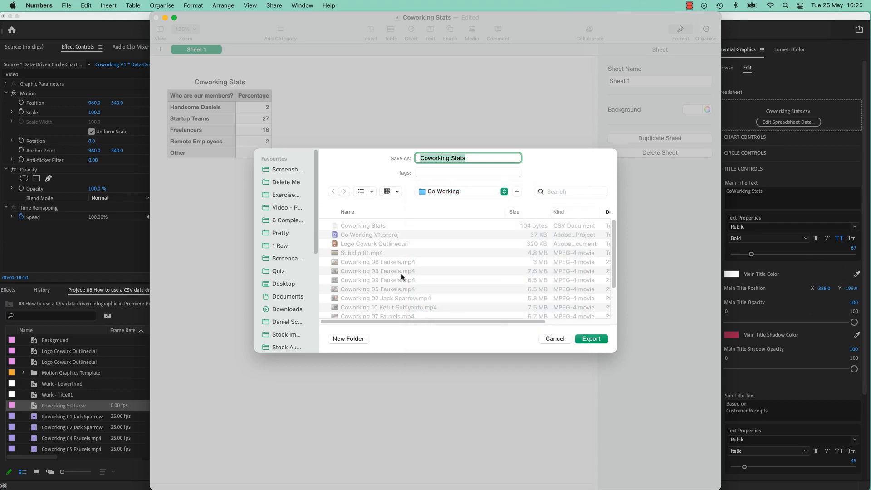
left_click(588, 339)
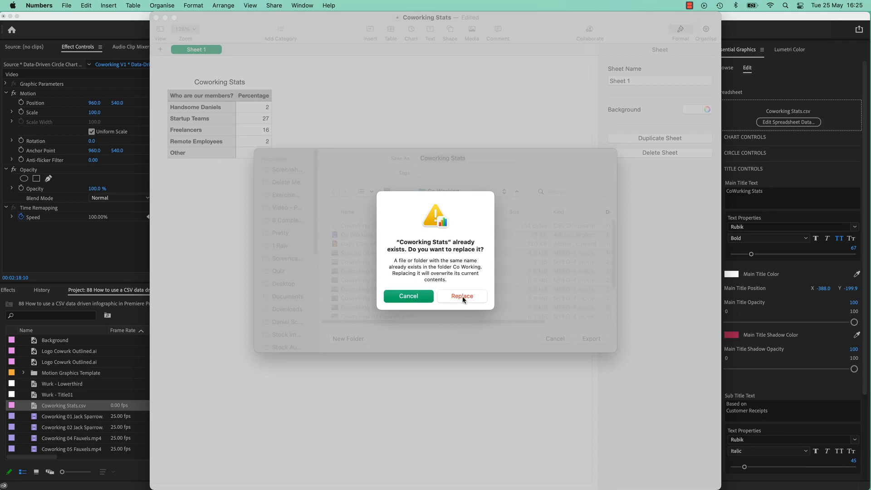
left_click(462, 297)
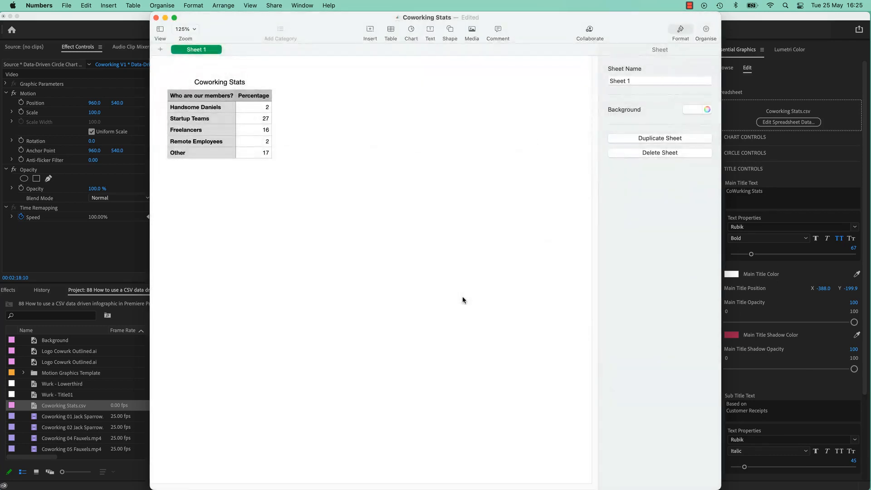
Switch back to Premiere Pro and review the circle chart's spreadsheet data and its source file selection, keeping the linked CSV.
left_click(799, 18)
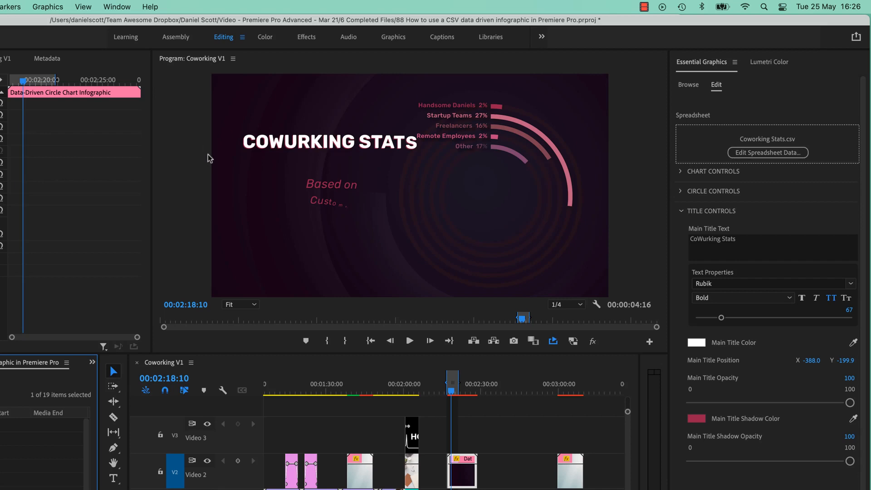
left_click(748, 154)
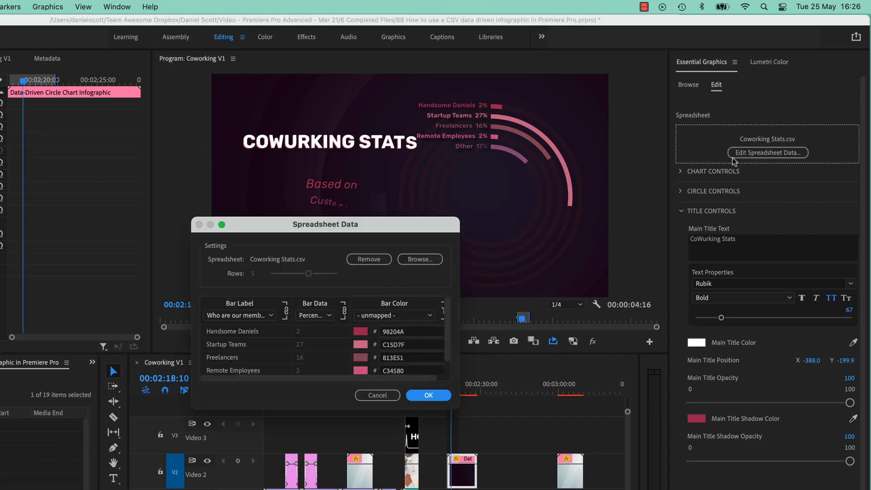
left_click(437, 261)
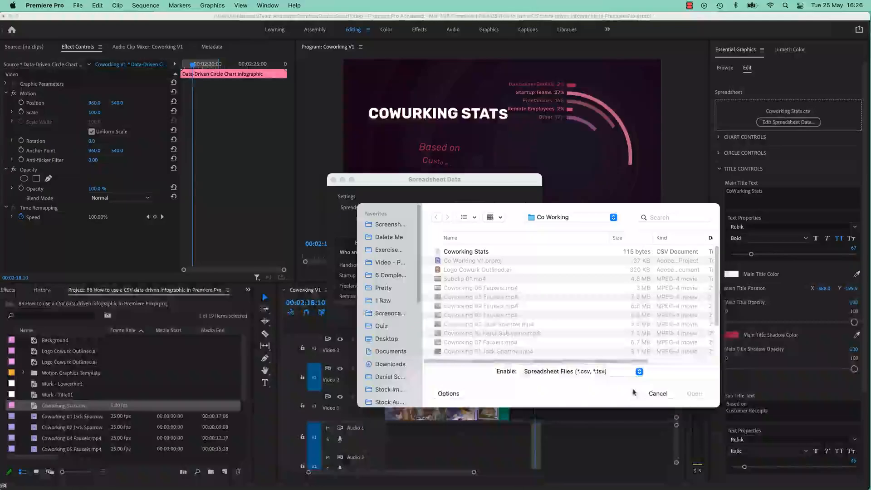
left_click(658, 393)
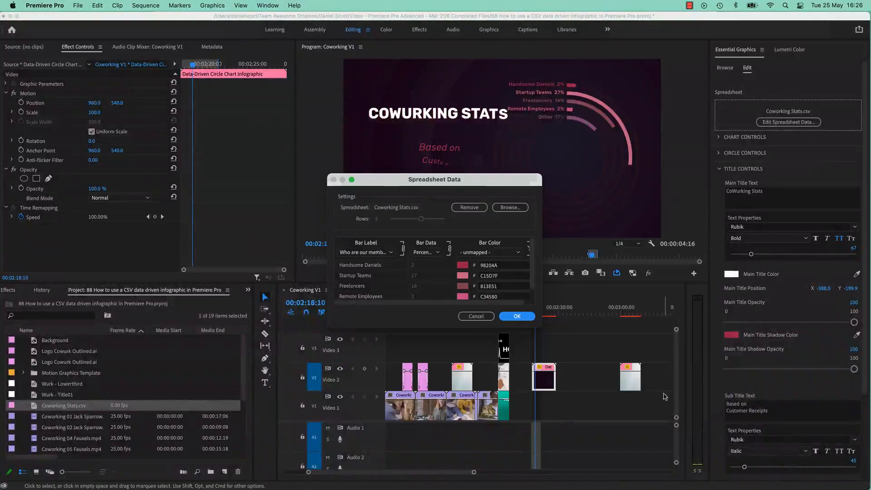
left_click(432, 213)
left_click(503, 316)
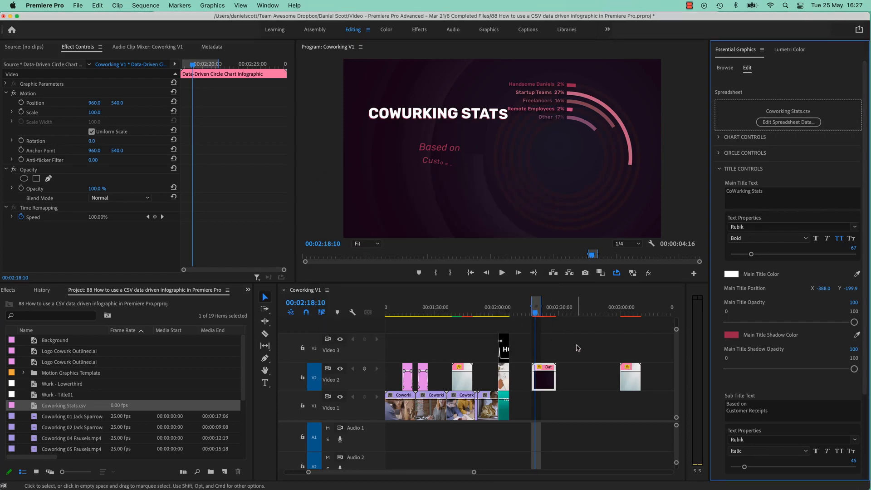